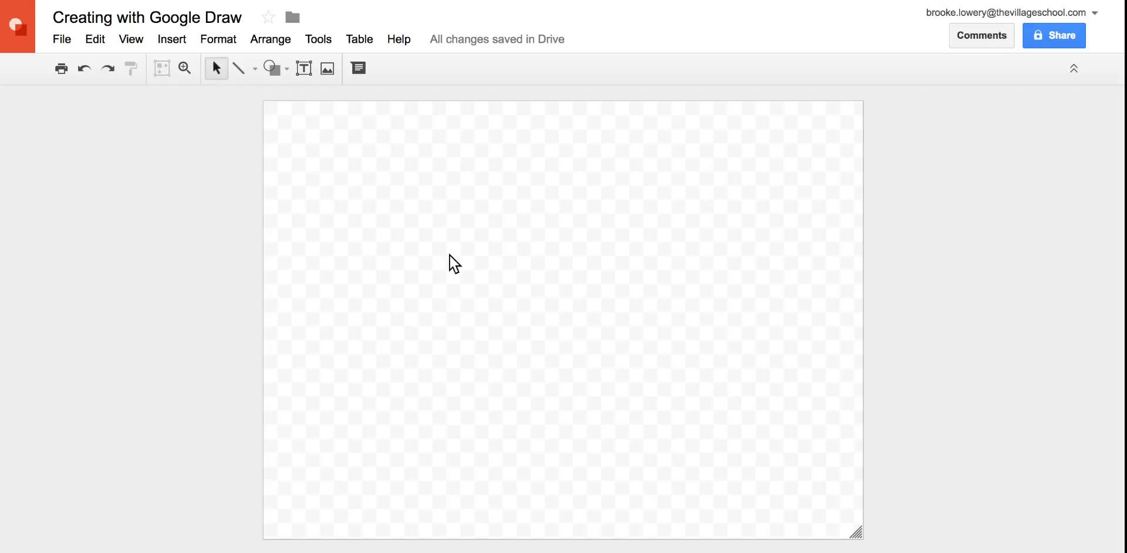
# Resize the drawing canvas freehand from its corner to about 9.48 by 6.86 inches
pyautogui.moveTo(858, 536); pyautogui.dragTo(816, 508)
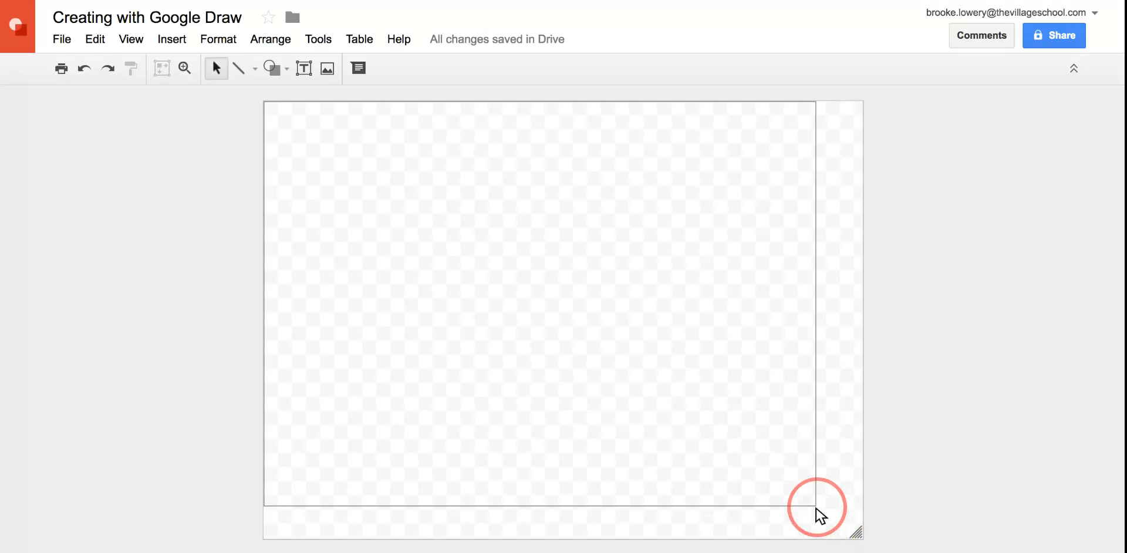
pyautogui.moveTo(816, 508); pyautogui.dragTo(816, 509)
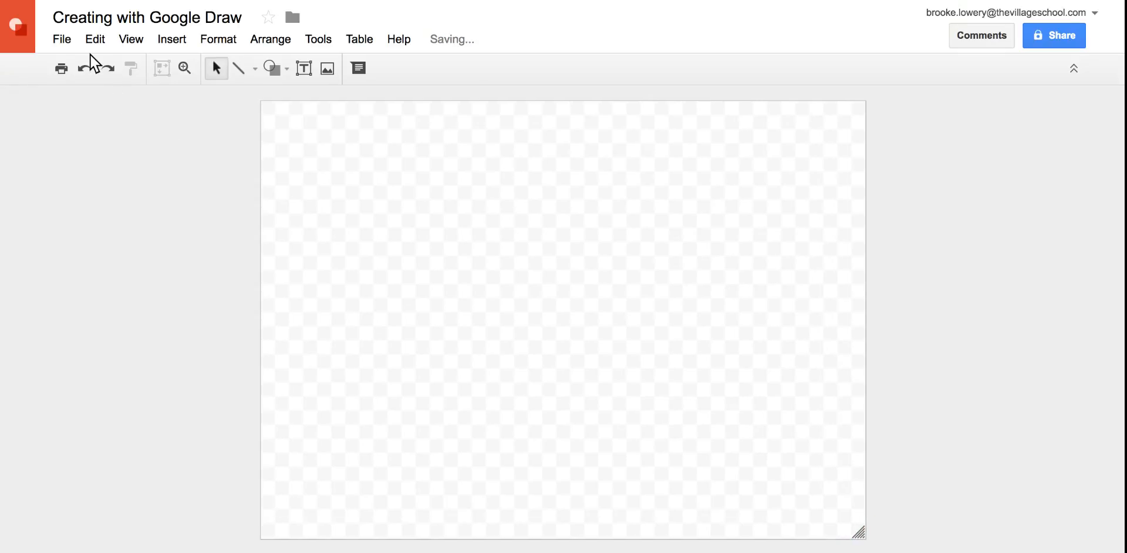
# Set the page size to a custom 10 by 5.625 inches, starting from the Widescreen 16:9 preset
pyautogui.click(68, 40)
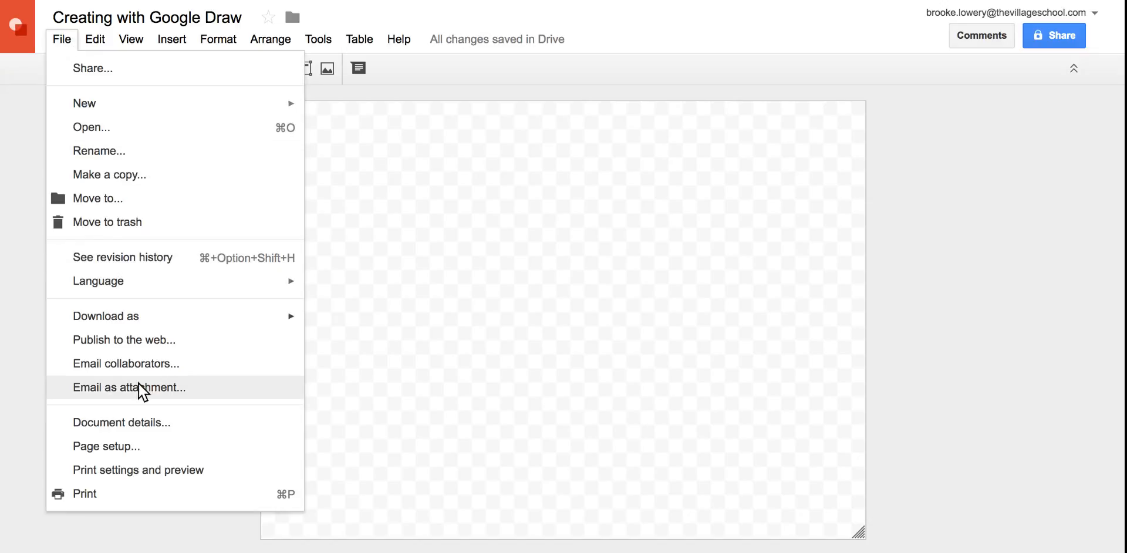
pyautogui.click(145, 446)
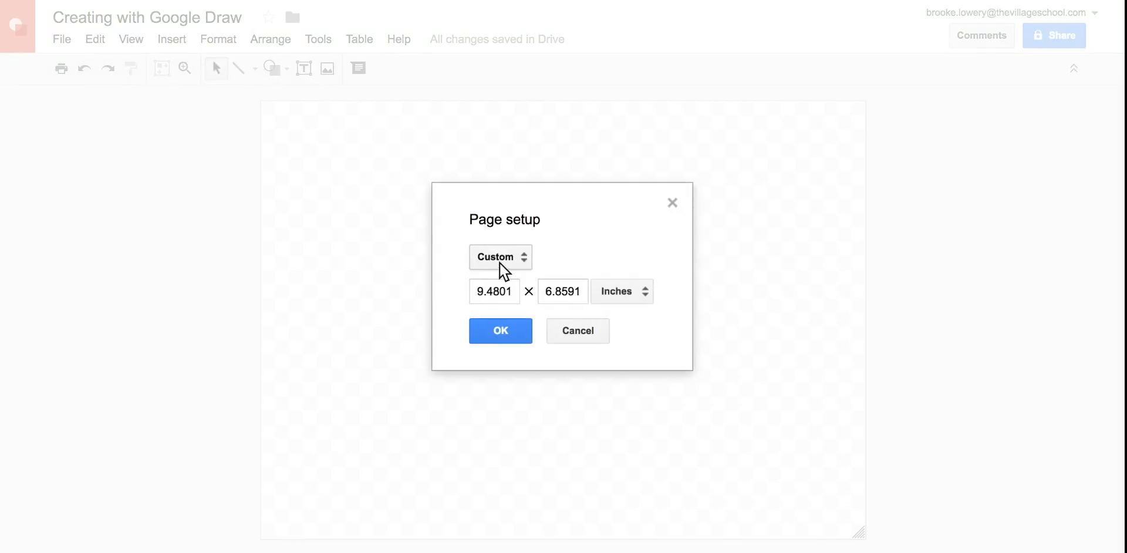
pyautogui.click(514, 267)
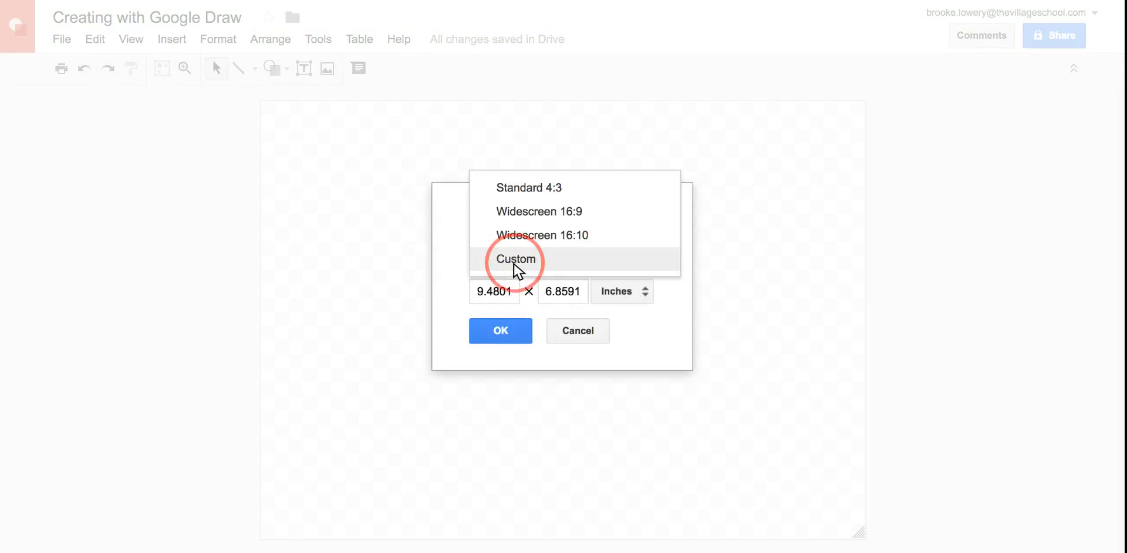
pyautogui.click(541, 212)
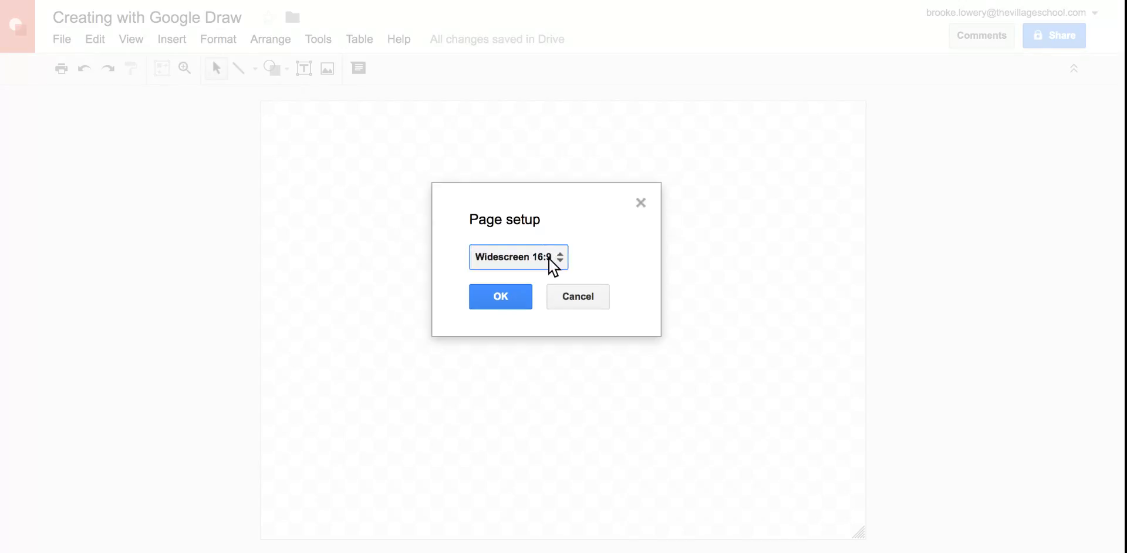
pyautogui.click(551, 261)
pyautogui.click(535, 306)
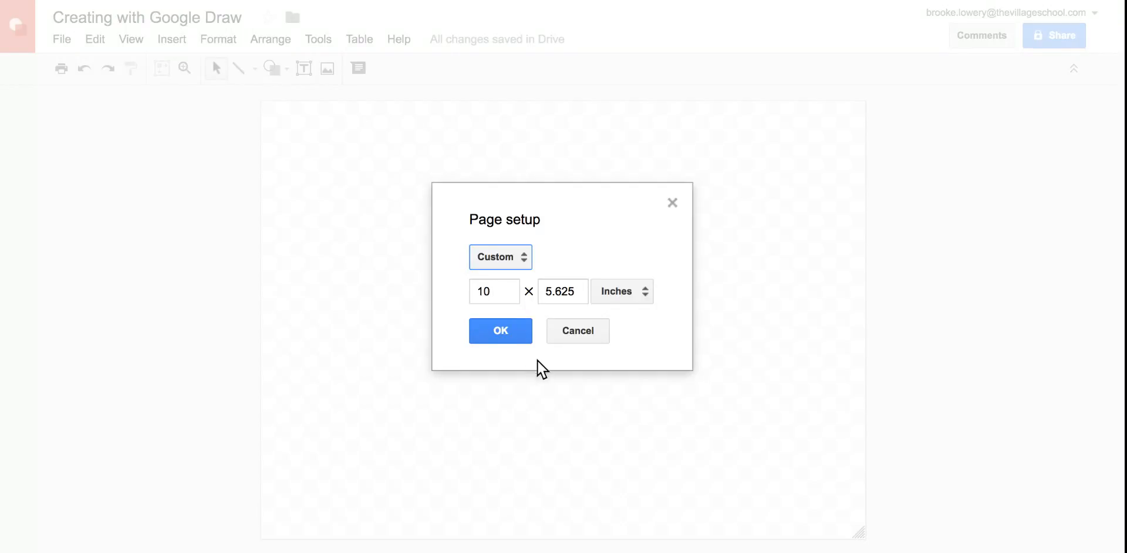
pyautogui.click(506, 333)
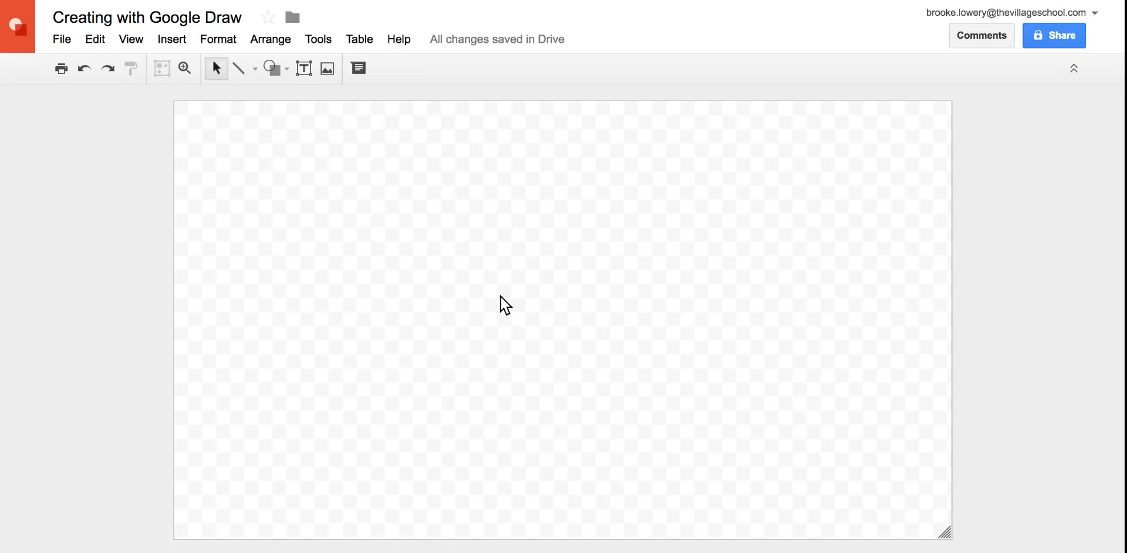
# Give the page a solid white background
pyautogui.rightClick(516, 274)
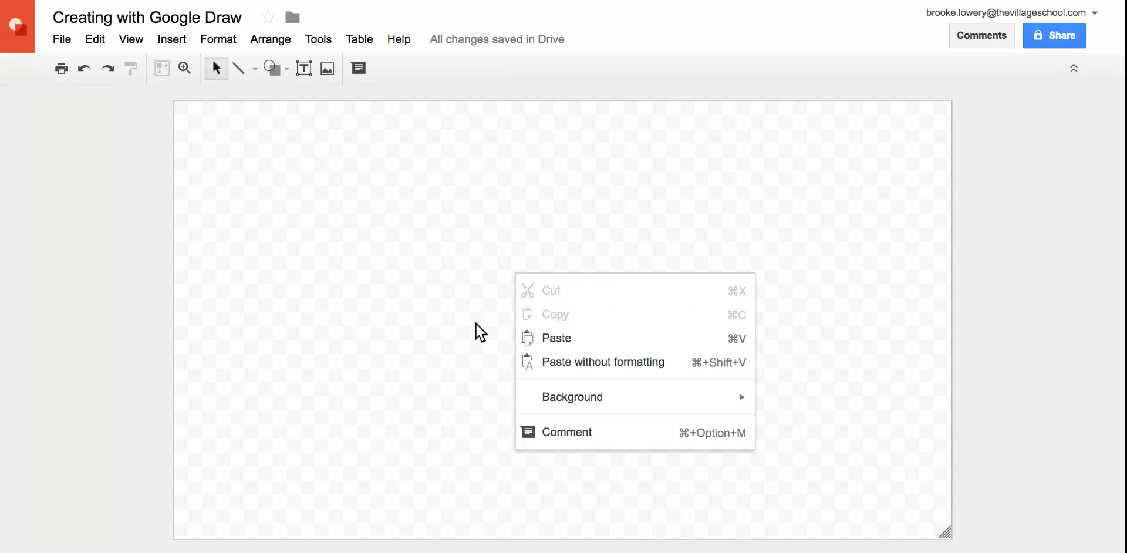
pyautogui.moveTo(615, 397)
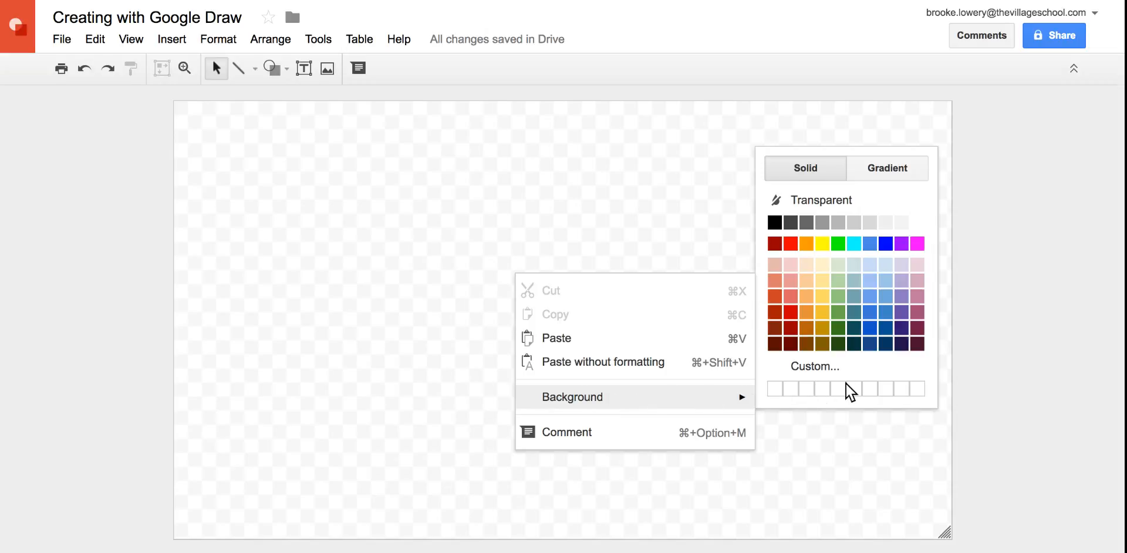
pyautogui.click(918, 222)
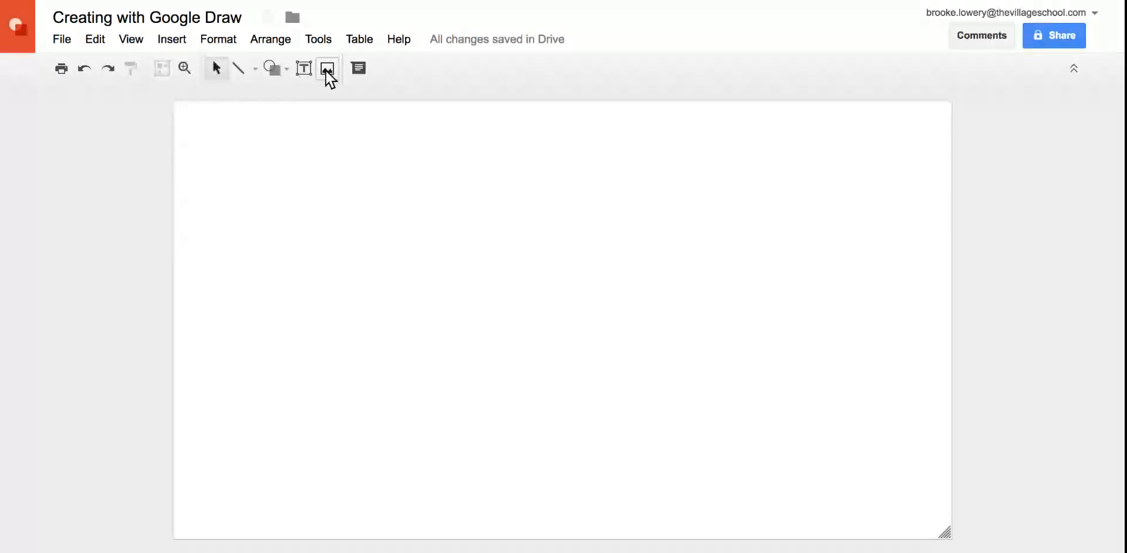
# Draw a square with the rectangle shape near the upper-left corner of the page
pyautogui.click(281, 70)
pyautogui.moveTo(298, 102)
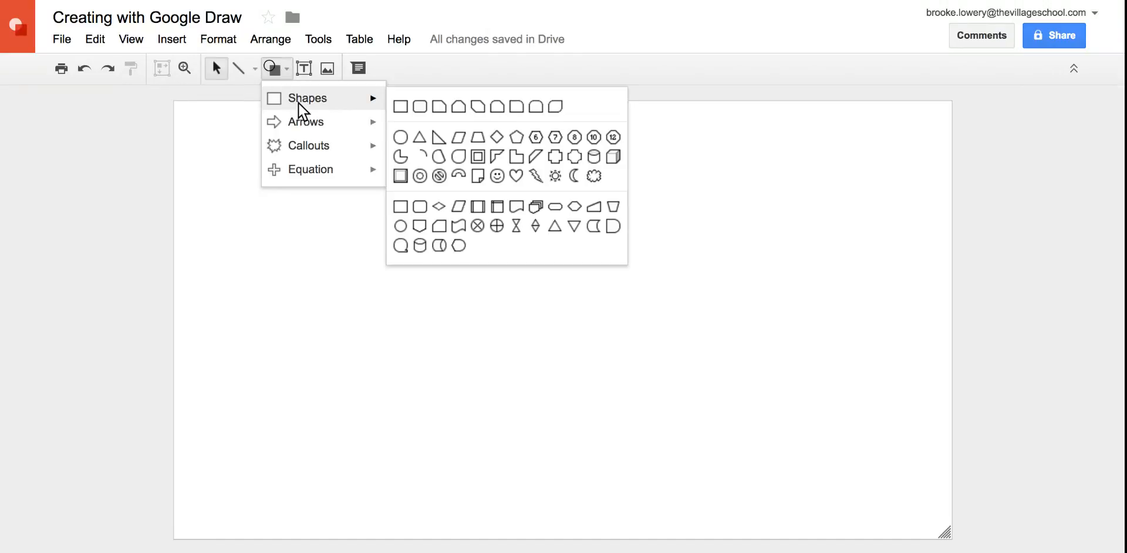
pyautogui.click(401, 108)
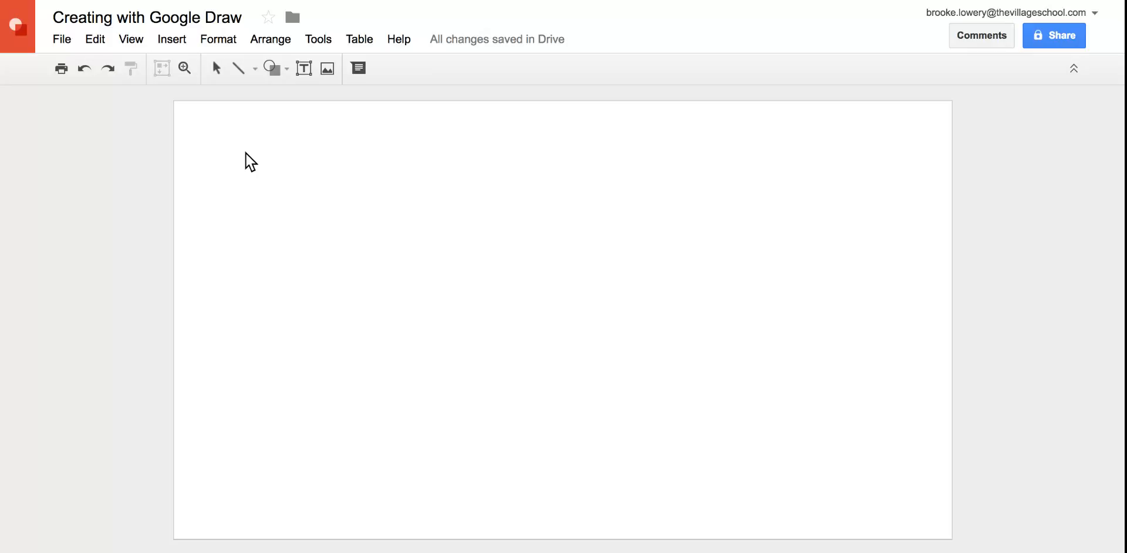
pyautogui.moveTo(246, 153); pyautogui.dragTo(296, 268)
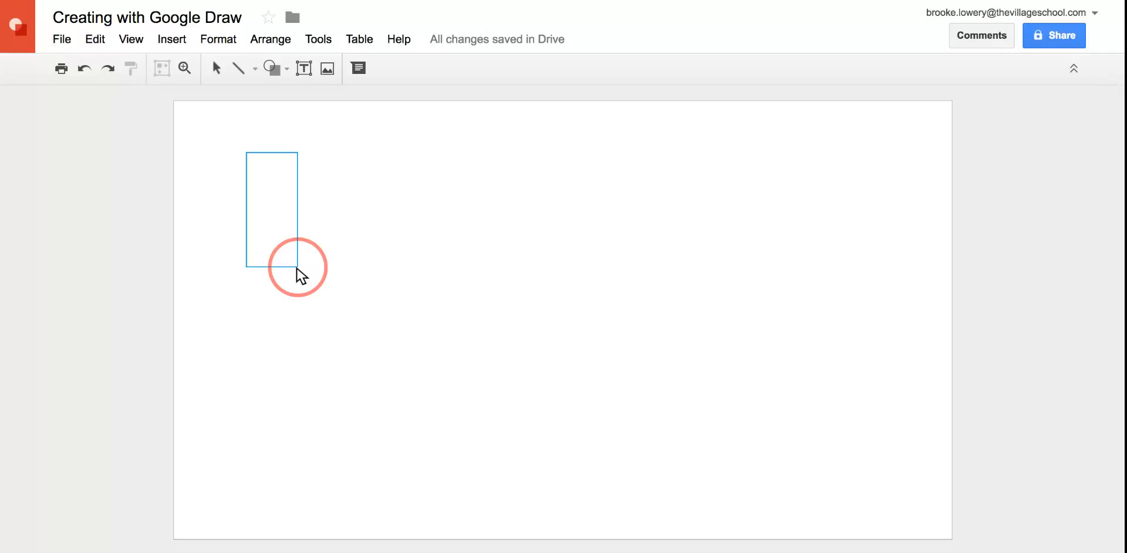
pyautogui.moveTo(297, 267)
pyautogui.mouseDown()
pyautogui.moveTo(308, 216)
pyautogui.moveTo(335, 241)
pyautogui.mouseUp()
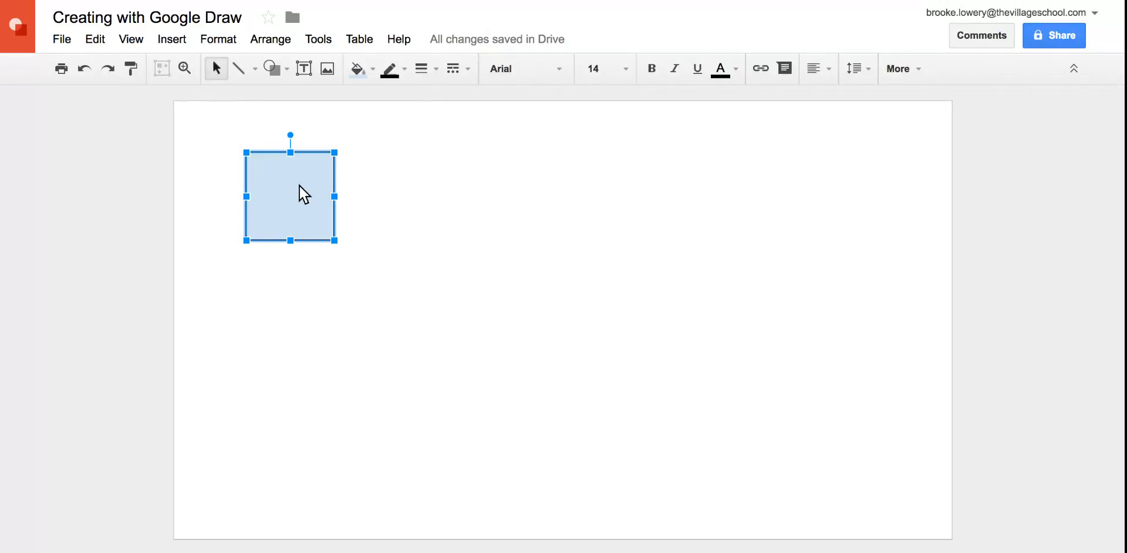
# Make the square's outline transparent and deselect the square
pyautogui.click(376, 71)
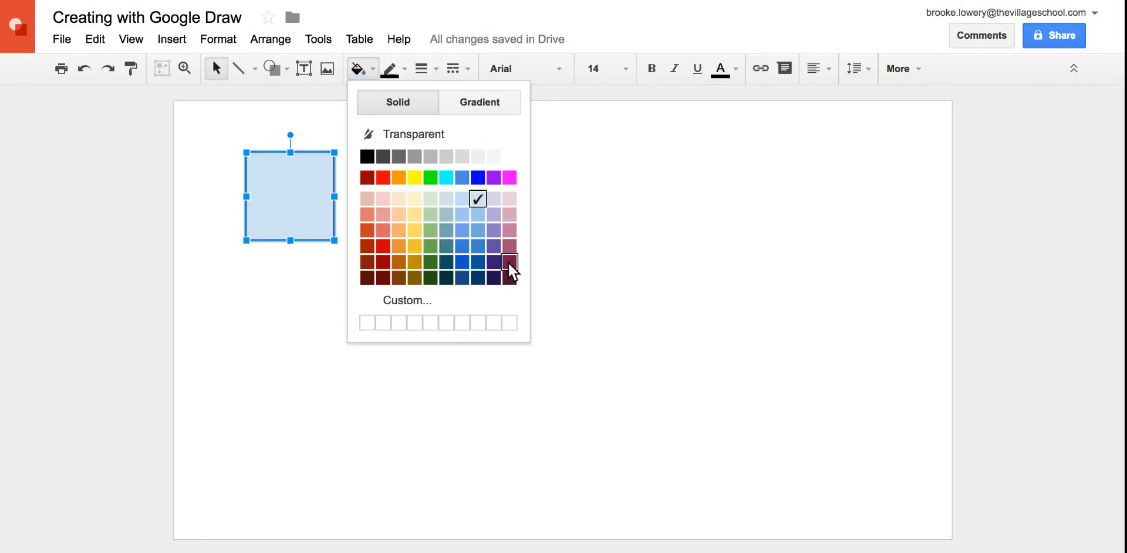
pyautogui.click(607, 234)
pyautogui.click(326, 194)
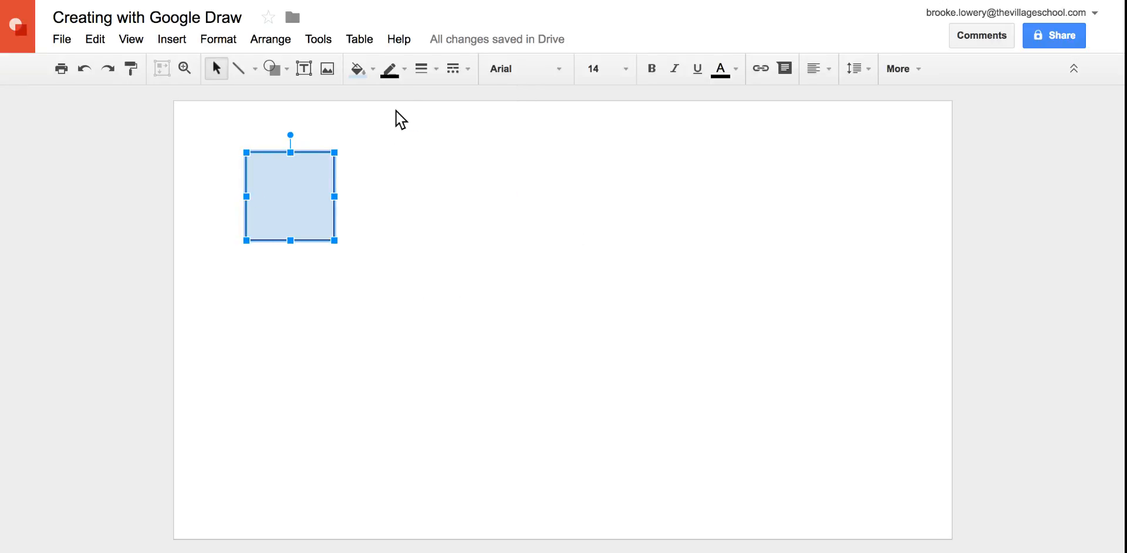
pyautogui.click(399, 73)
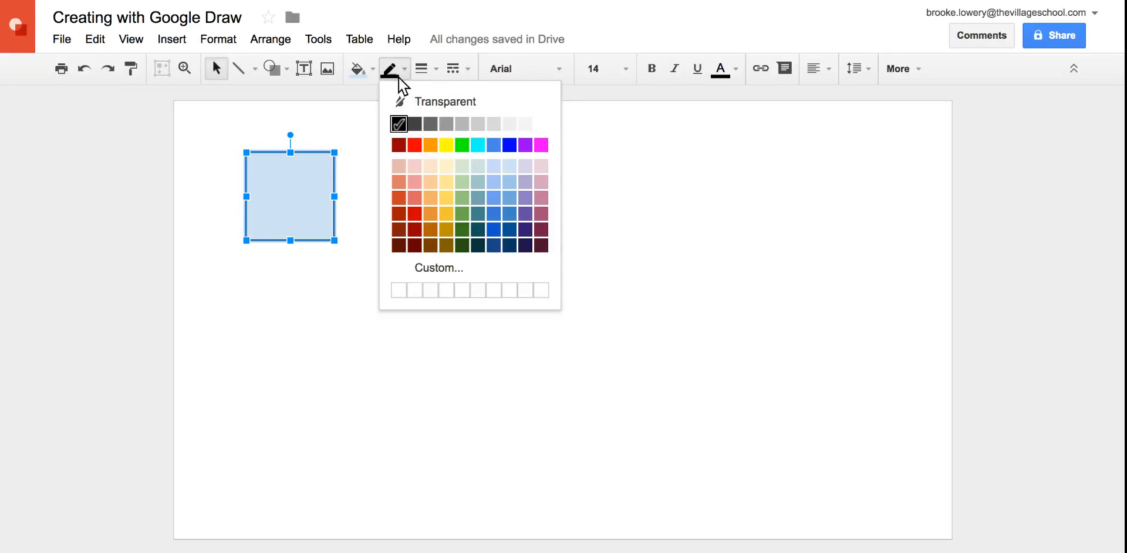
pyautogui.click(423, 100)
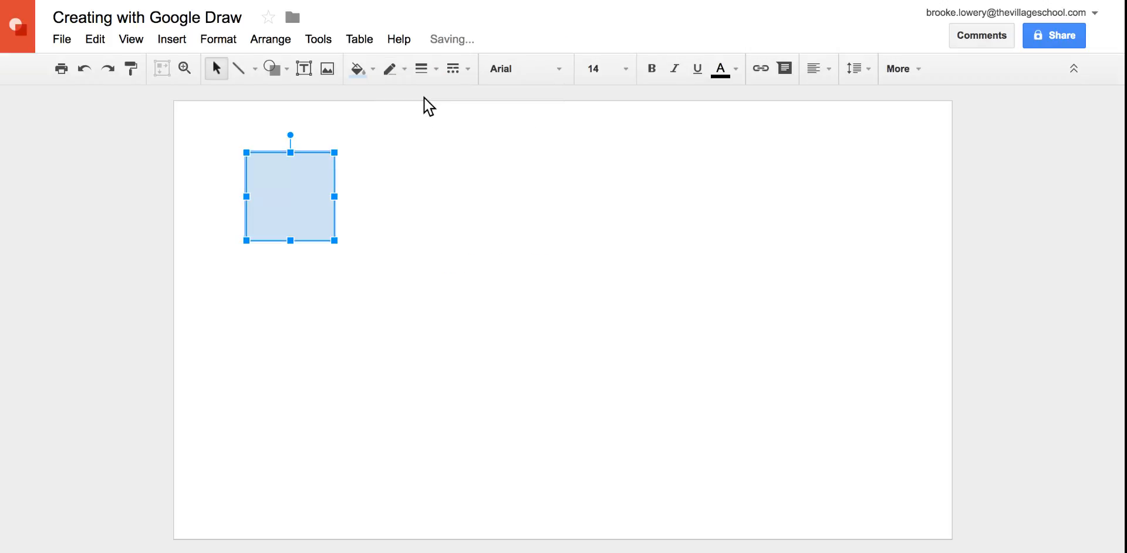
pyautogui.click(390, 186)
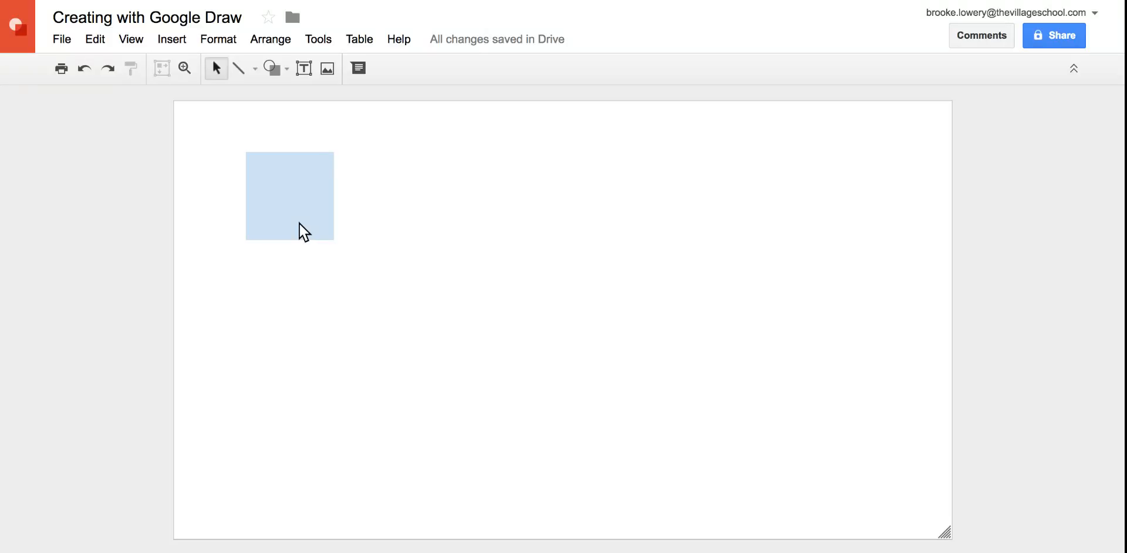
pyautogui.click(299, 220)
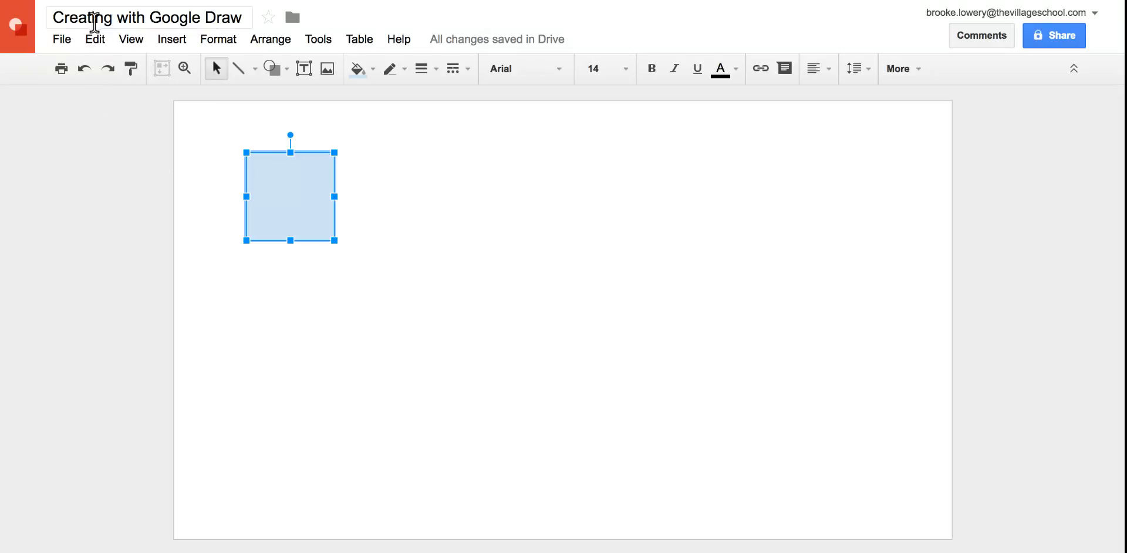
pyautogui.click(97, 41)
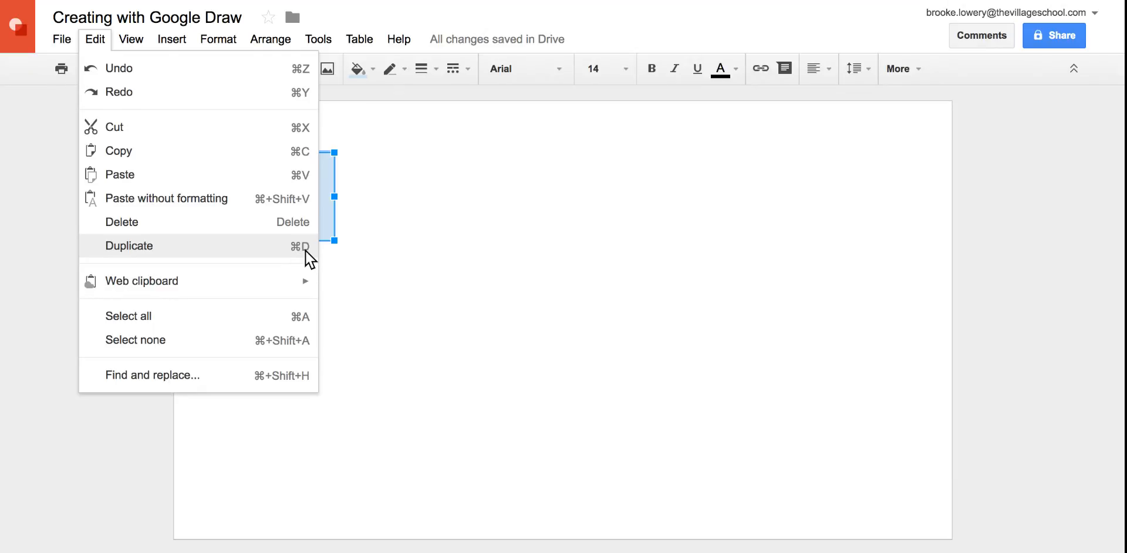
pyautogui.click(364, 227)
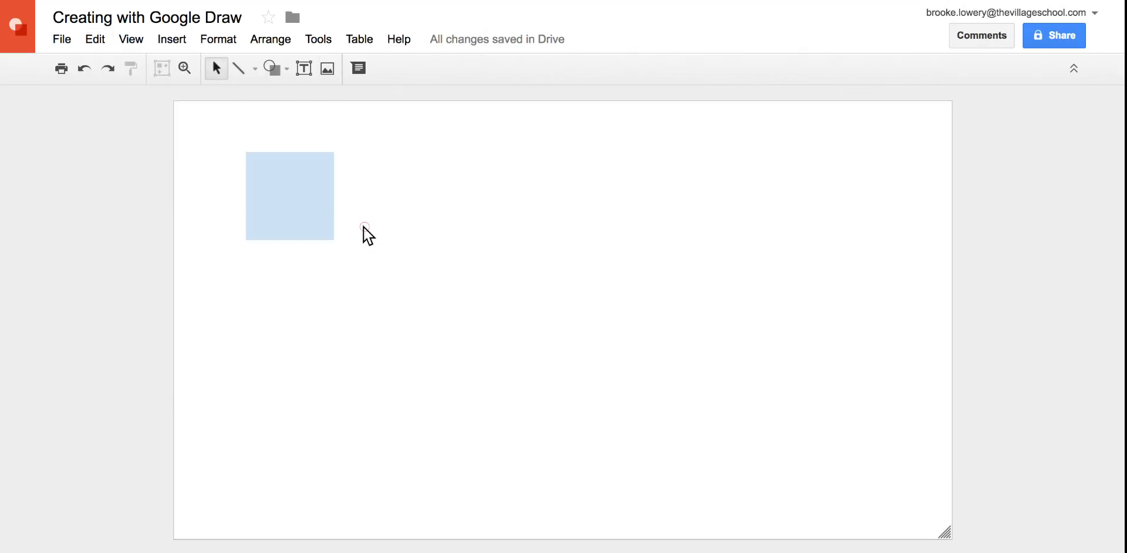
# Duplicate the blue square three times and place the copies beside it as a roughly even row of four
pyautogui.click(310, 202)
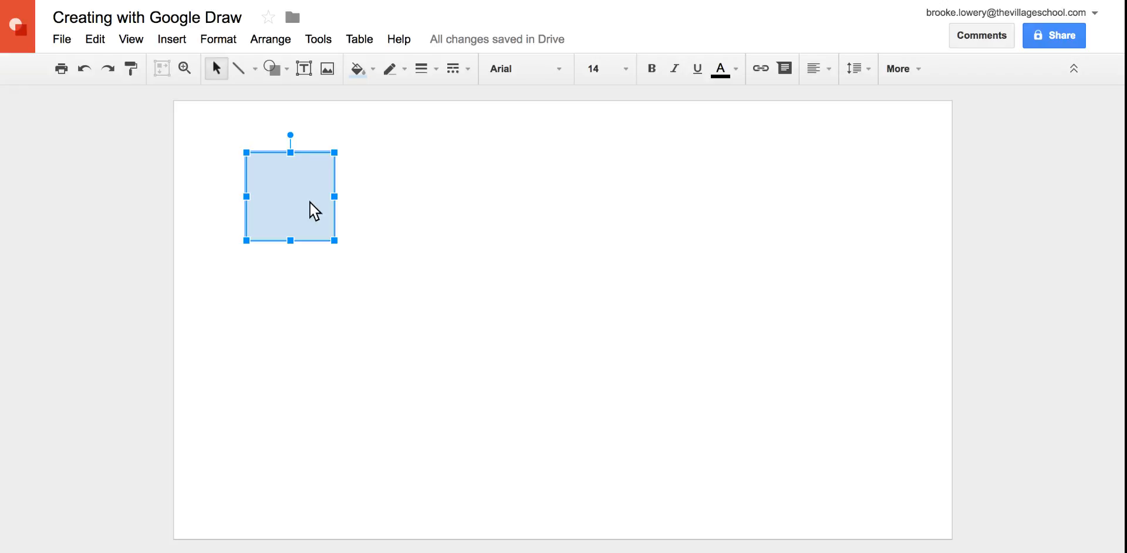
pyautogui.hotkey('ctrl', 'd')
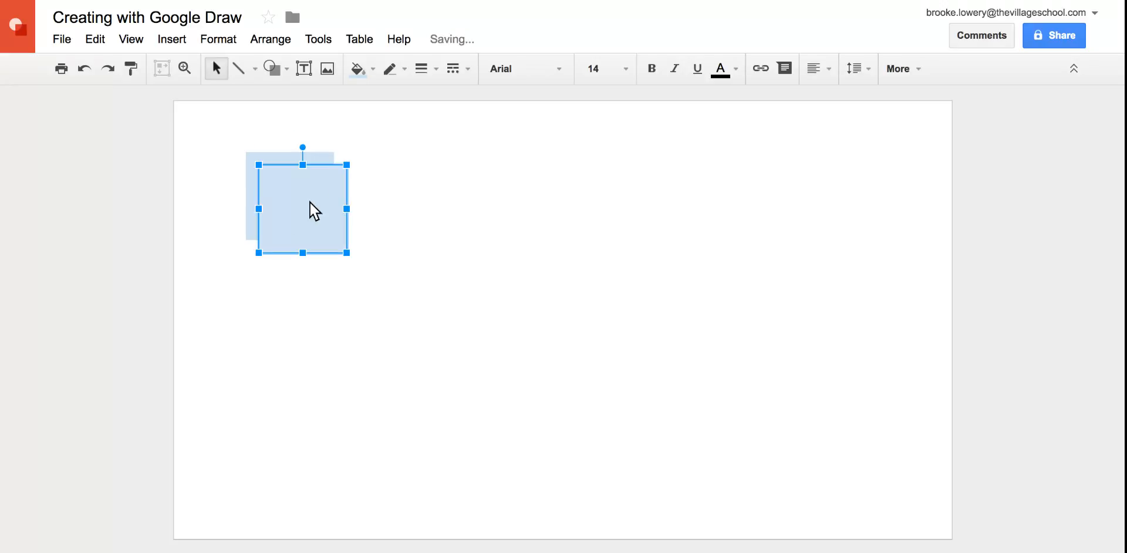
pyautogui.moveTo(309, 220); pyautogui.dragTo(394, 210)
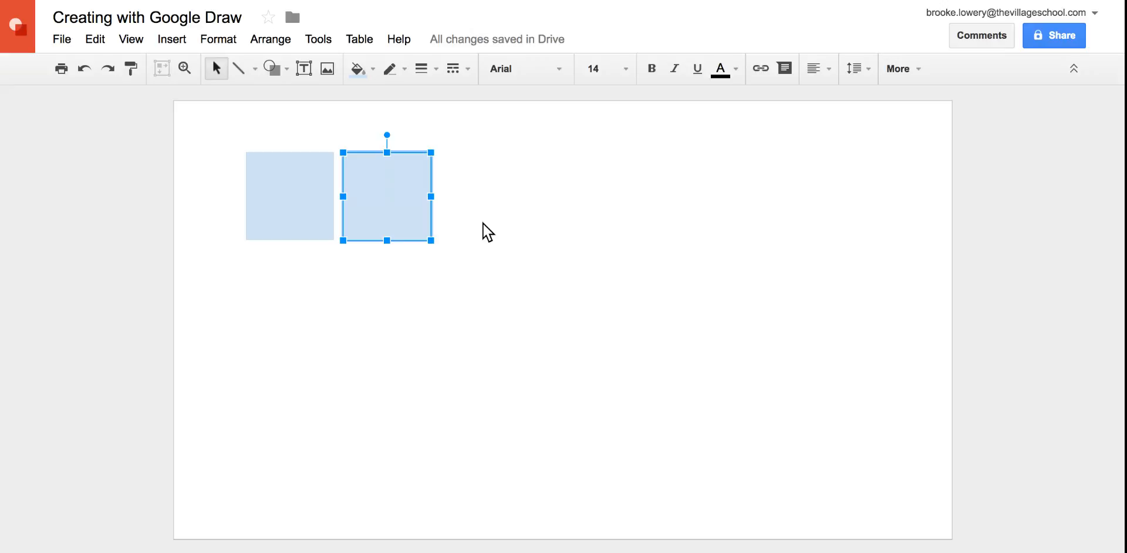
pyautogui.hotkey('ctrl', 'd')
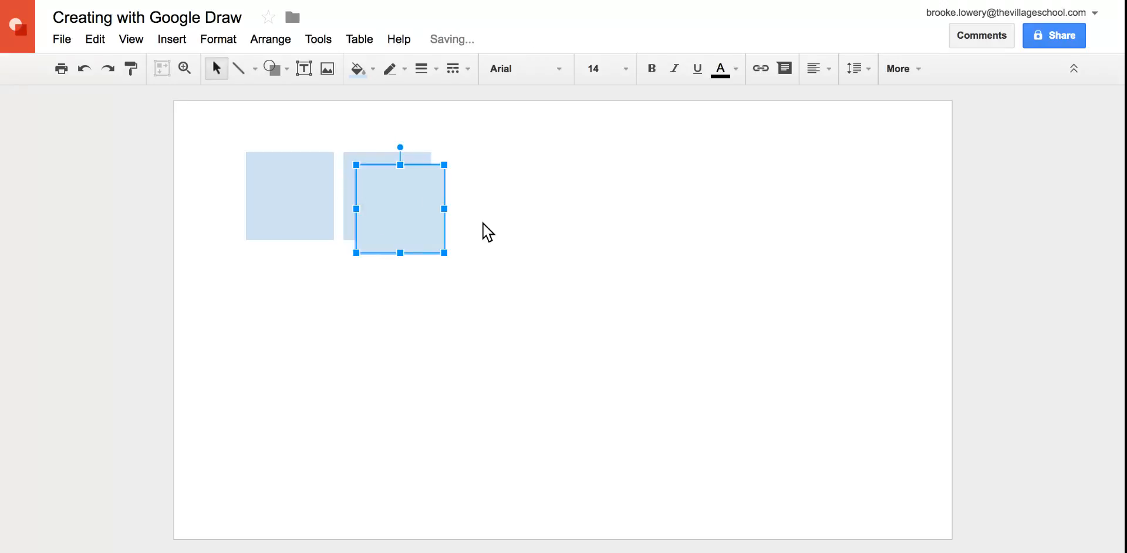
pyautogui.moveTo(417, 226); pyautogui.dragTo(591, 199)
pyautogui.hotkey('ctrl', 'd')
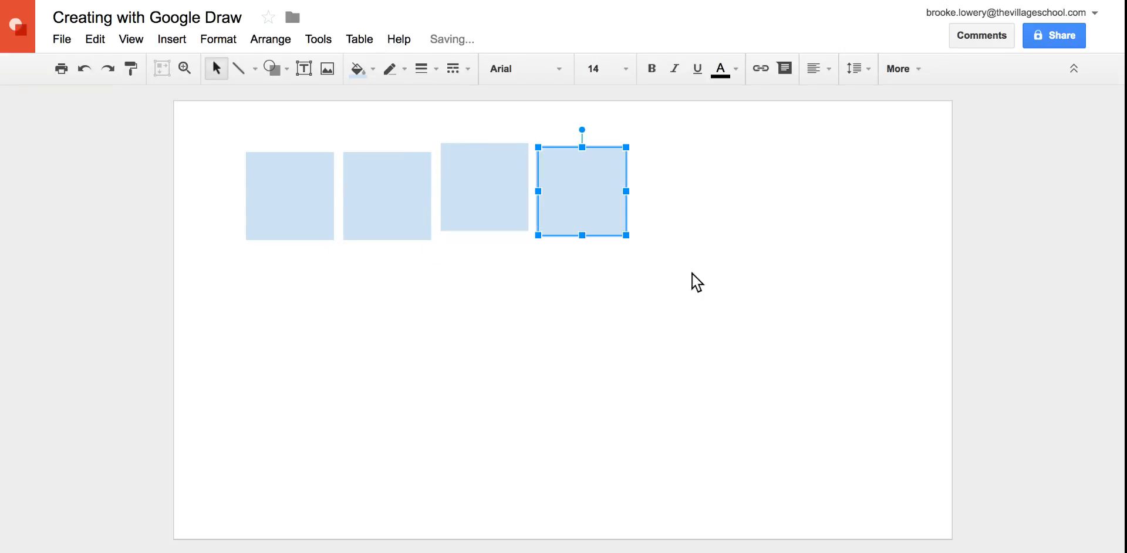
pyautogui.click(708, 284)
pyautogui.moveTo(309, 183)
pyautogui.mouseDown()
pyautogui.moveTo(306, 199)
pyautogui.moveTo(306, 184)
pyautogui.mouseUp()
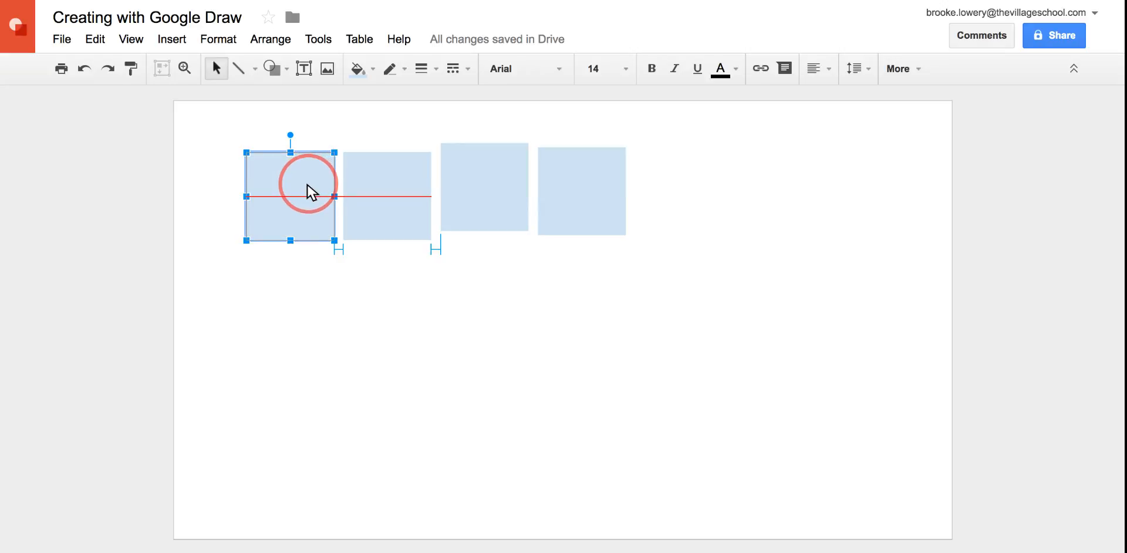
pyautogui.moveTo(307, 185); pyautogui.dragTo(313, 188)
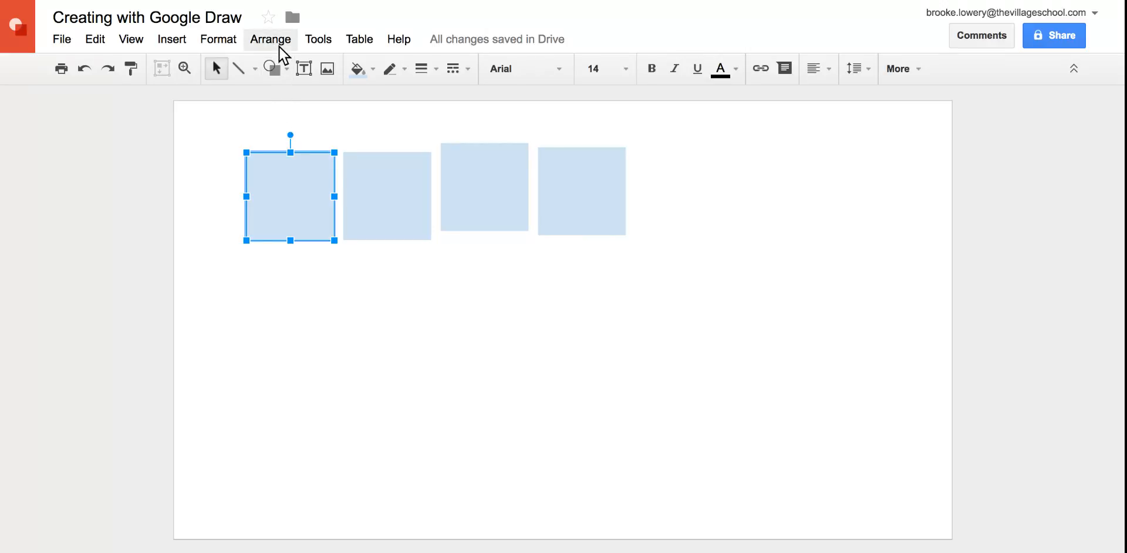
pyautogui.click(732, 212)
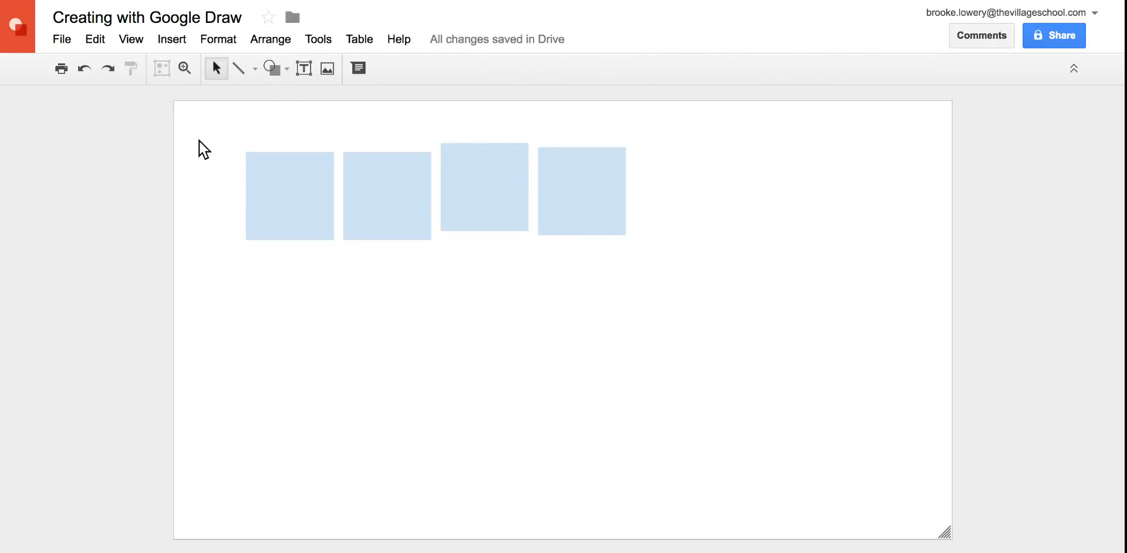
# Select all four squares in the row and align them vertically to their middle
pyautogui.moveTo(227, 120); pyautogui.dragTo(649, 266)
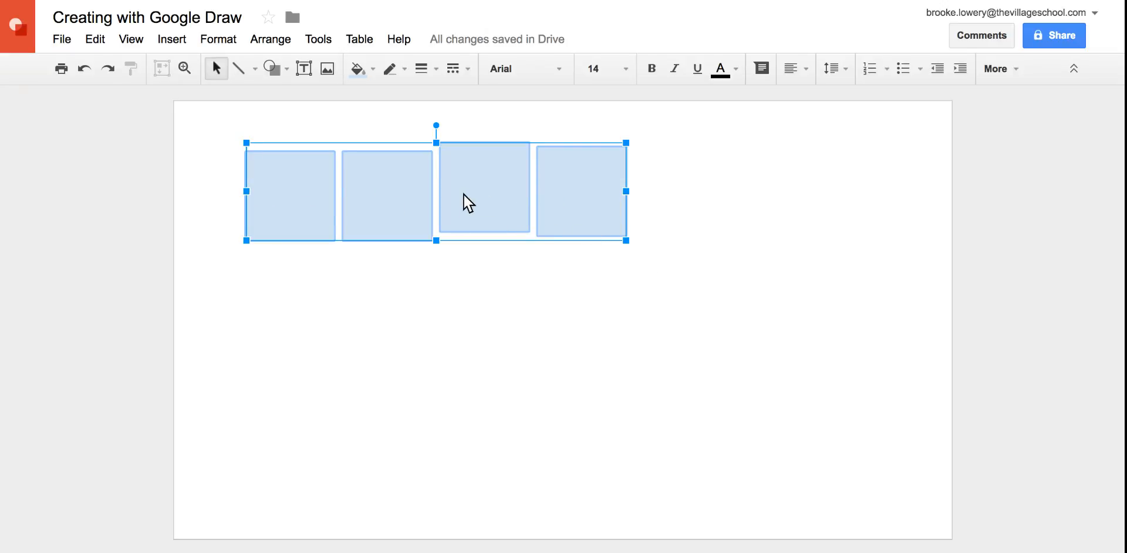
pyautogui.click(284, 41)
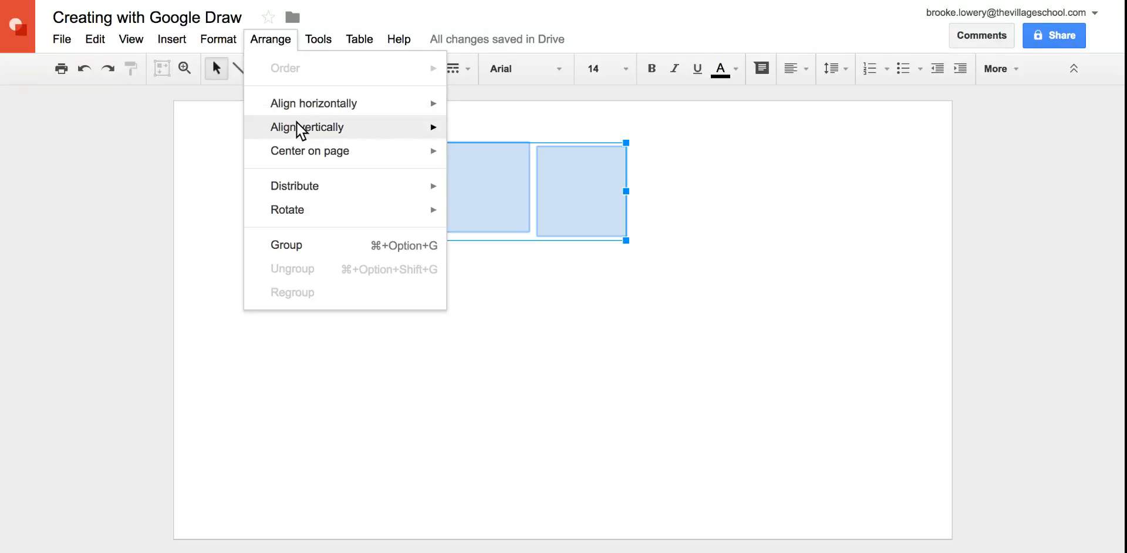
pyautogui.moveTo(288, 132)
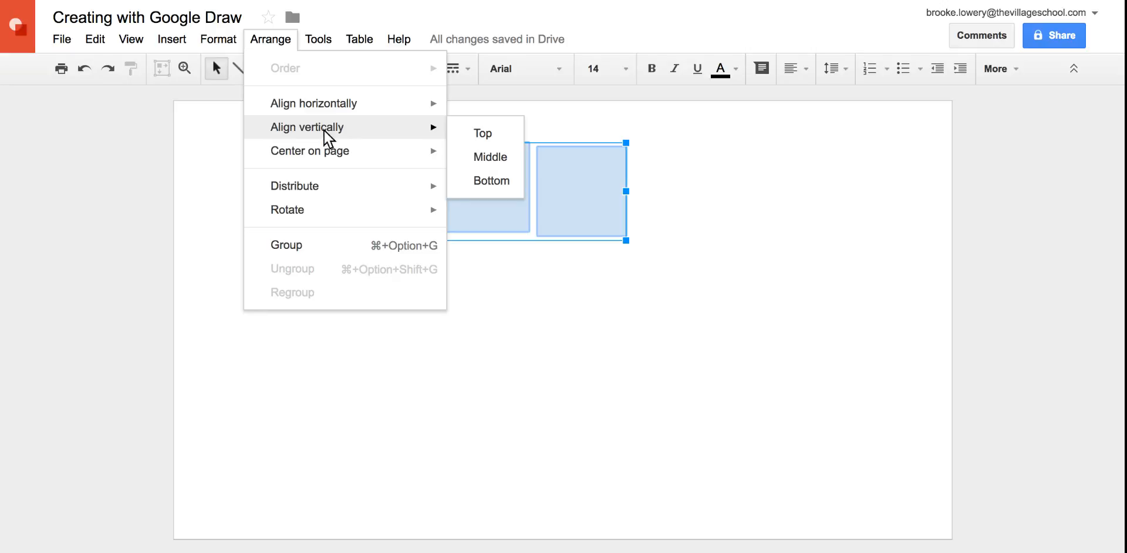
pyautogui.click(490, 157)
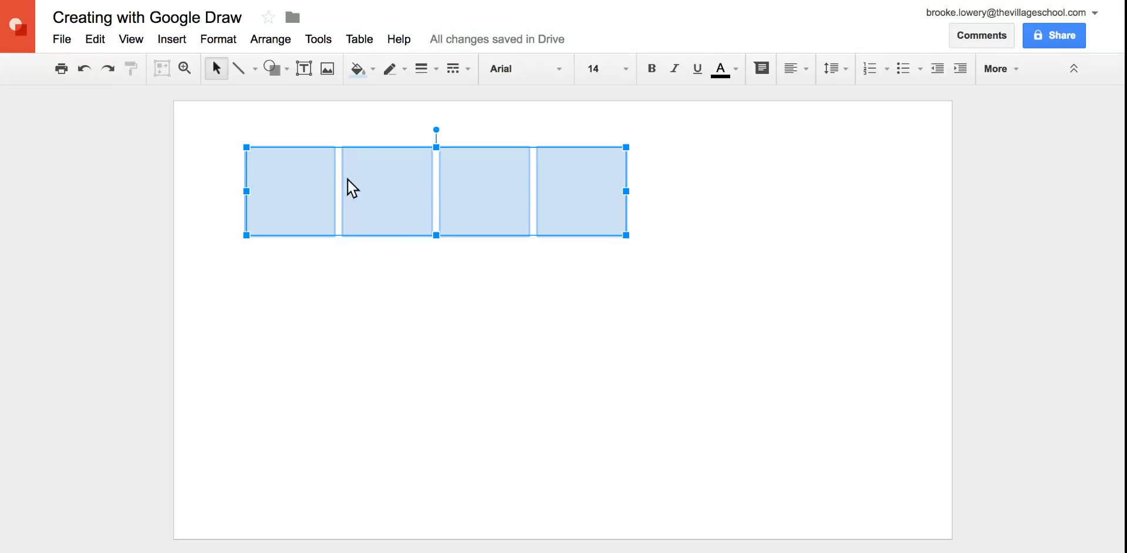
# Distribute the four selected squares horizontally so their gaps are equal, and deselect them
pyautogui.click(280, 39)
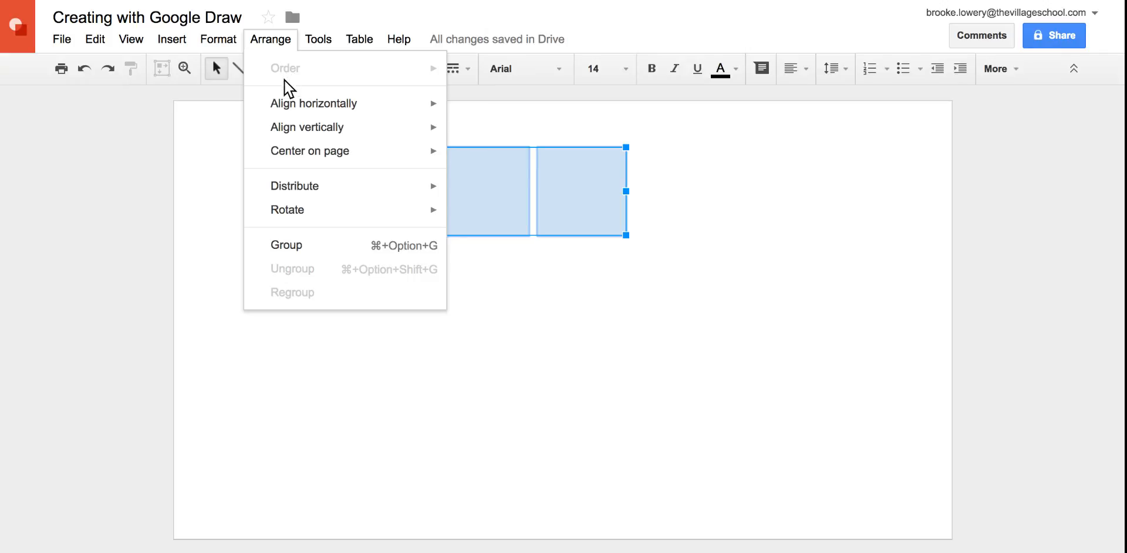
pyautogui.moveTo(327, 187)
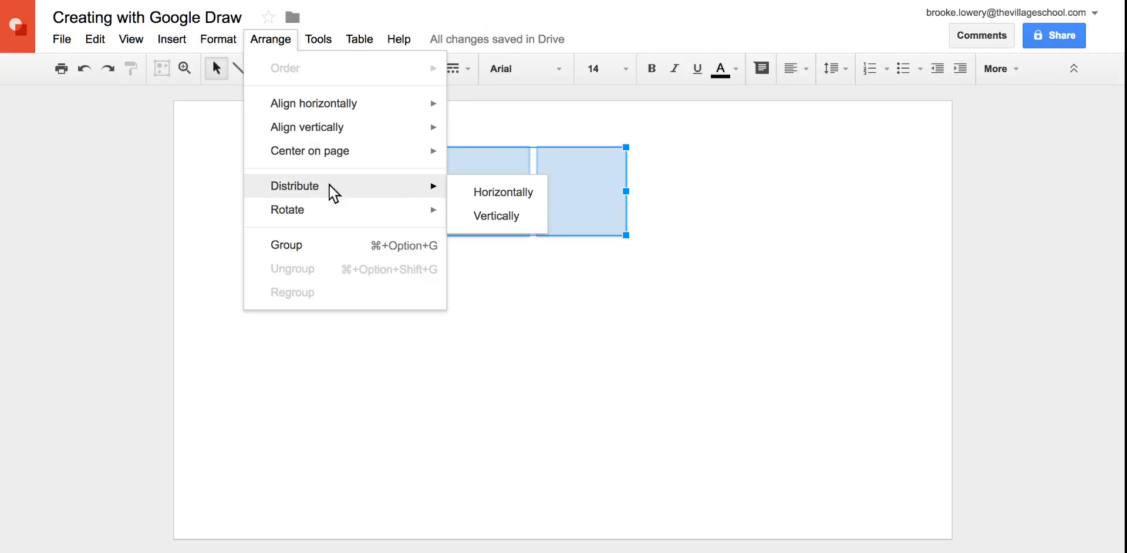
pyautogui.click(491, 186)
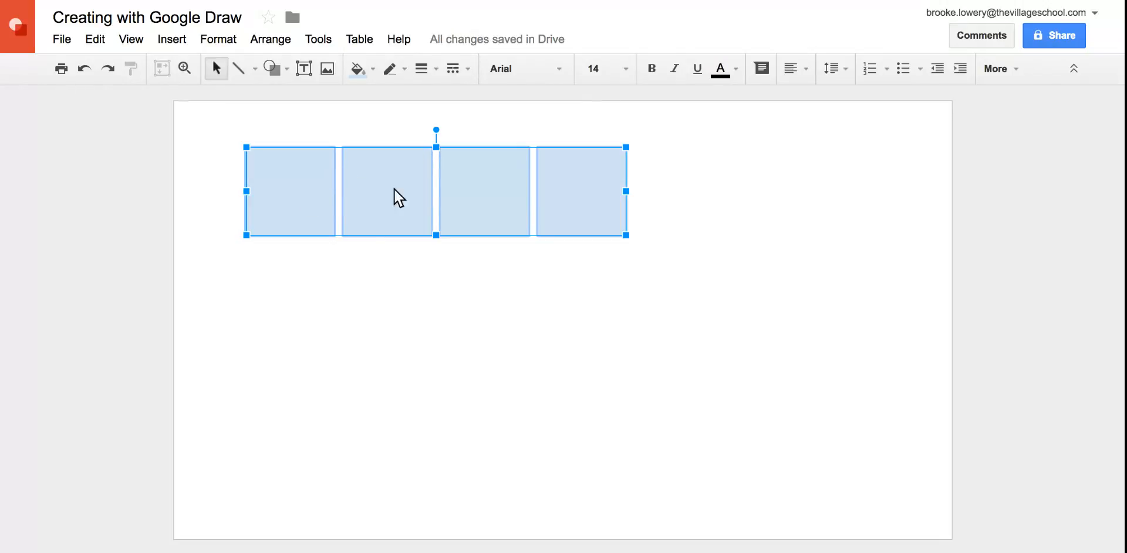
pyautogui.click(459, 298)
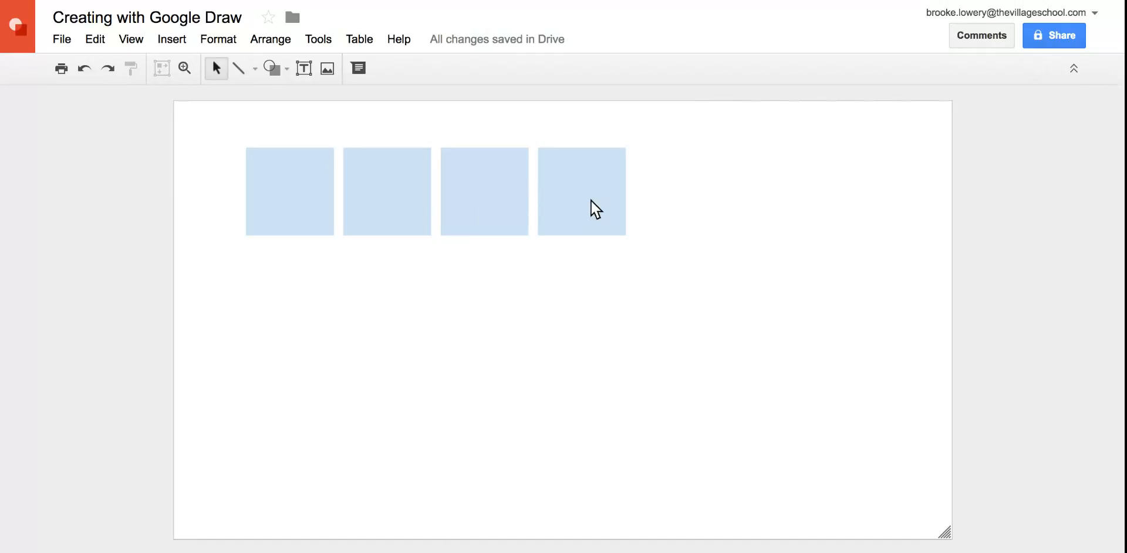
# Group the four squares of the row and move the group slightly up toward the page's upper edge
pyautogui.moveTo(209, 116); pyautogui.dragTo(689, 289)
pyautogui.rightClick(586, 214)
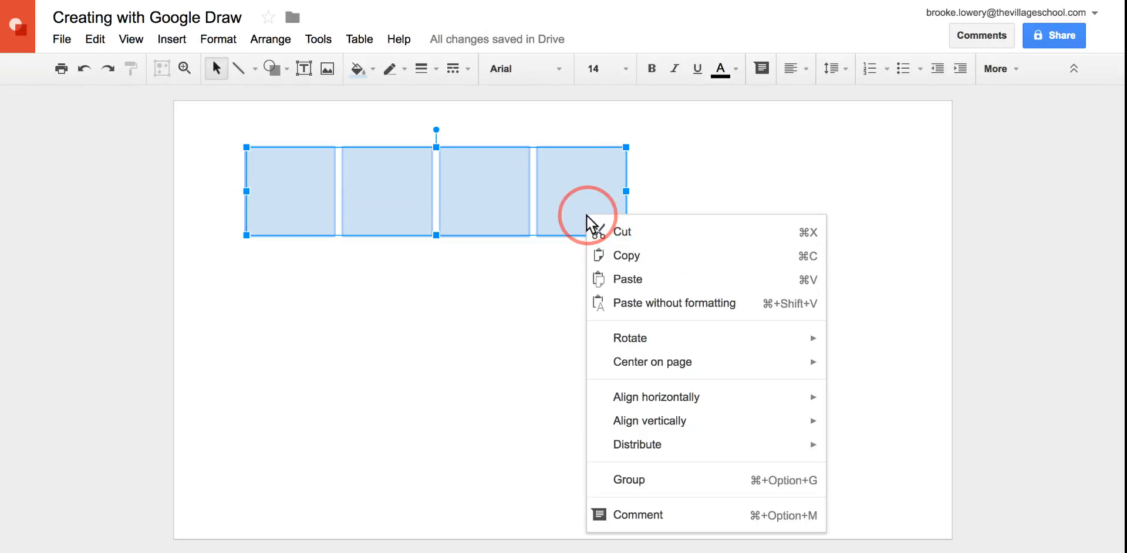
pyautogui.click(641, 478)
pyautogui.click(650, 231)
pyautogui.moveTo(603, 199)
pyautogui.mouseDown()
pyautogui.moveTo(607, 269)
pyautogui.moveTo(607, 185)
pyautogui.mouseUp()
pyautogui.click(705, 210)
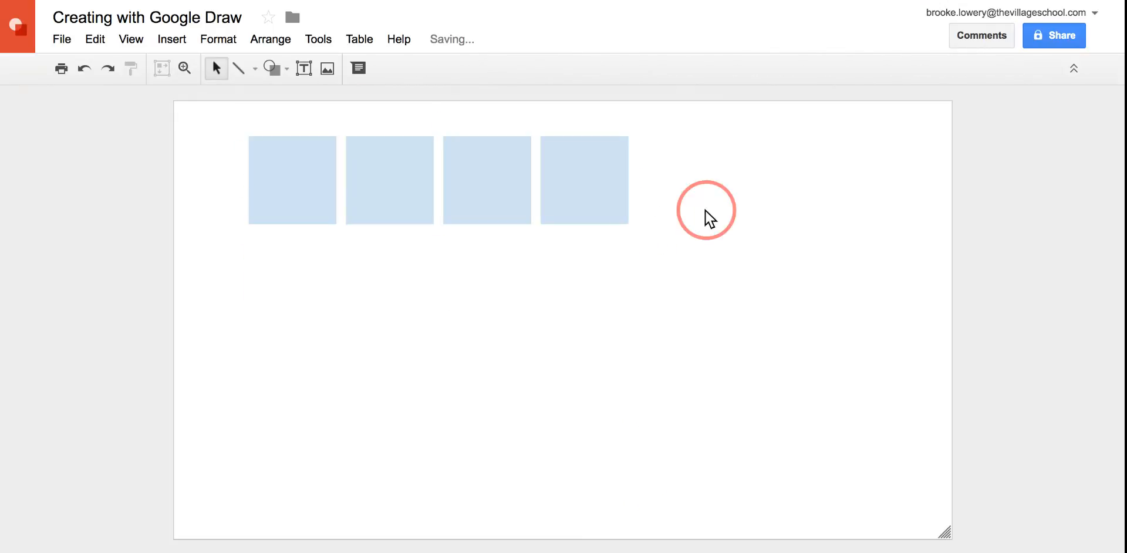
# Duplicate the grouped row of squares three times and stack the copies beneath it to form a rough four-by-four grid
pyautogui.click(600, 177)
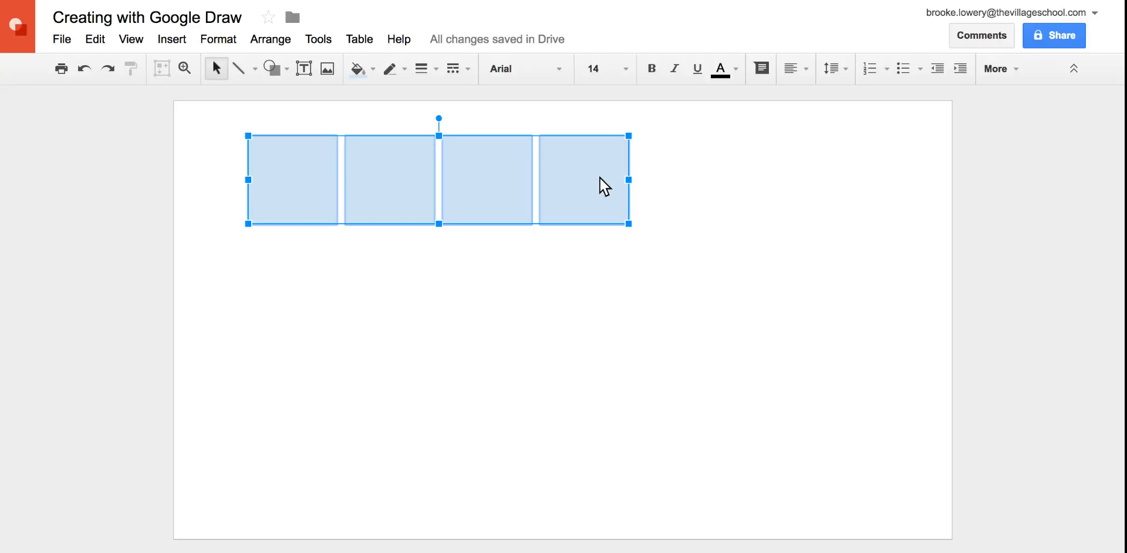
pyautogui.hotkey('ctrl', 'd')
pyautogui.moveTo(600, 177); pyautogui.dragTo(571, 354)
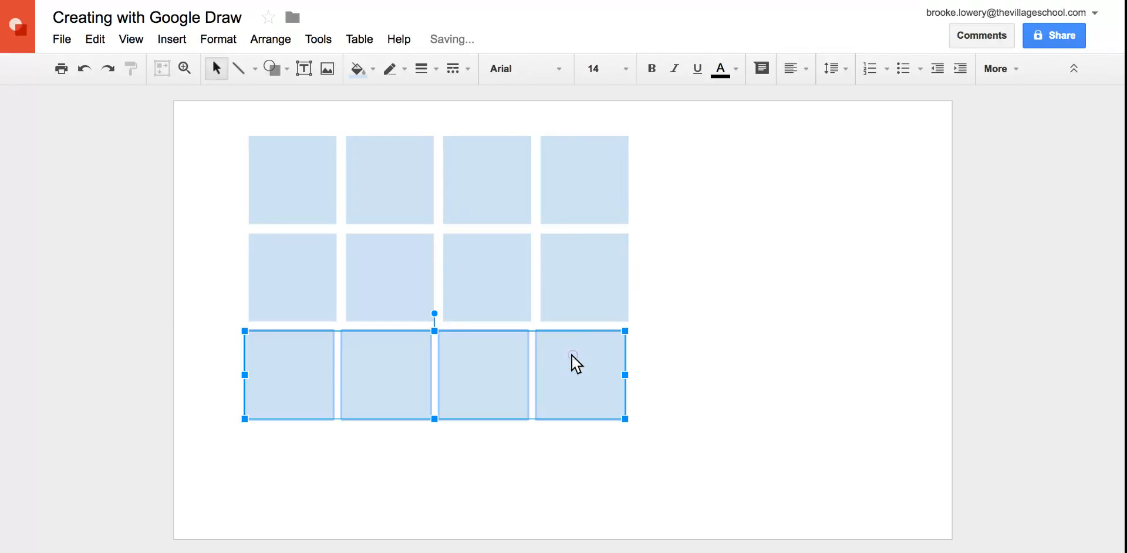
pyautogui.hotkey('ctrl', 'd')
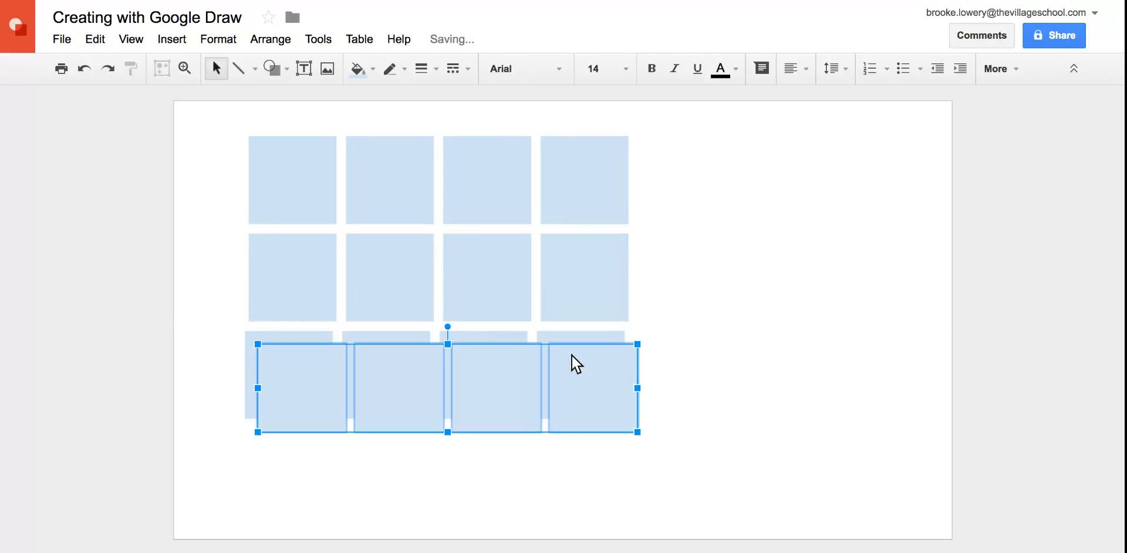
pyautogui.moveTo(583, 393); pyautogui.dragTo(572, 475)
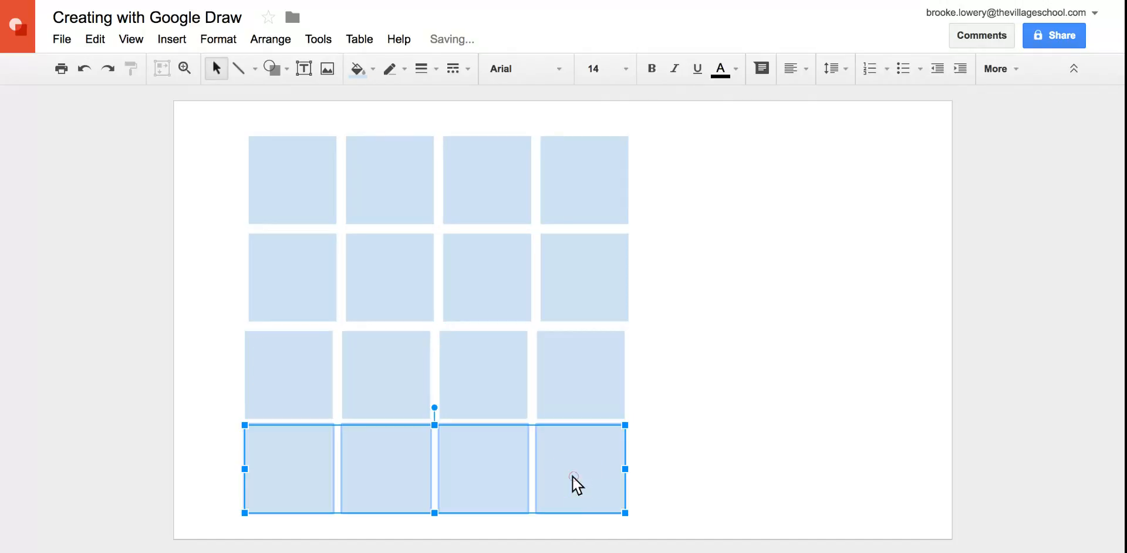
pyautogui.click(702, 376)
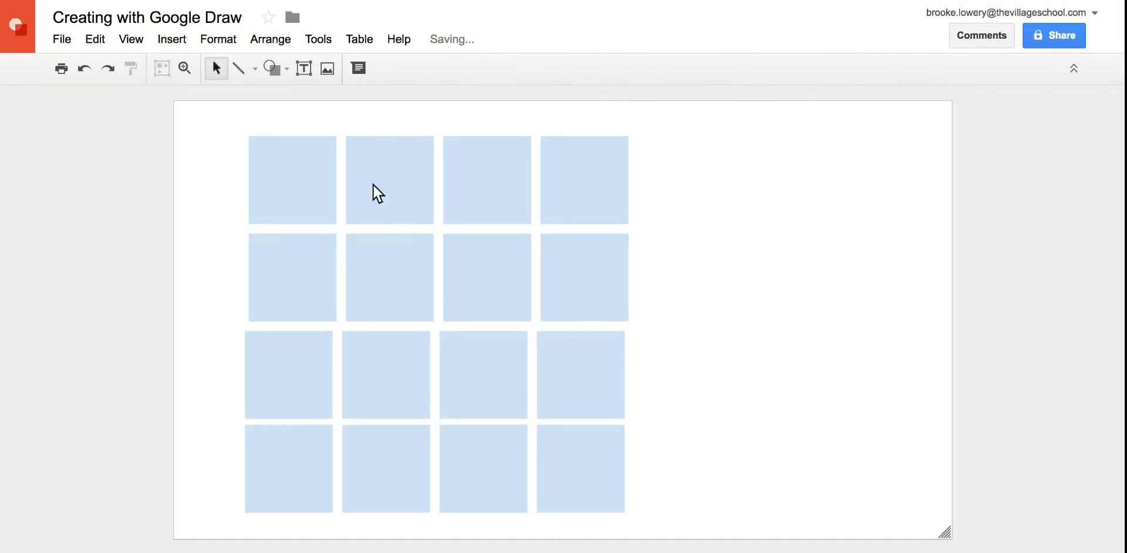
# Select all four rows of squares and distribute them vertically
pyautogui.moveTo(233, 122); pyautogui.dragTo(711, 522)
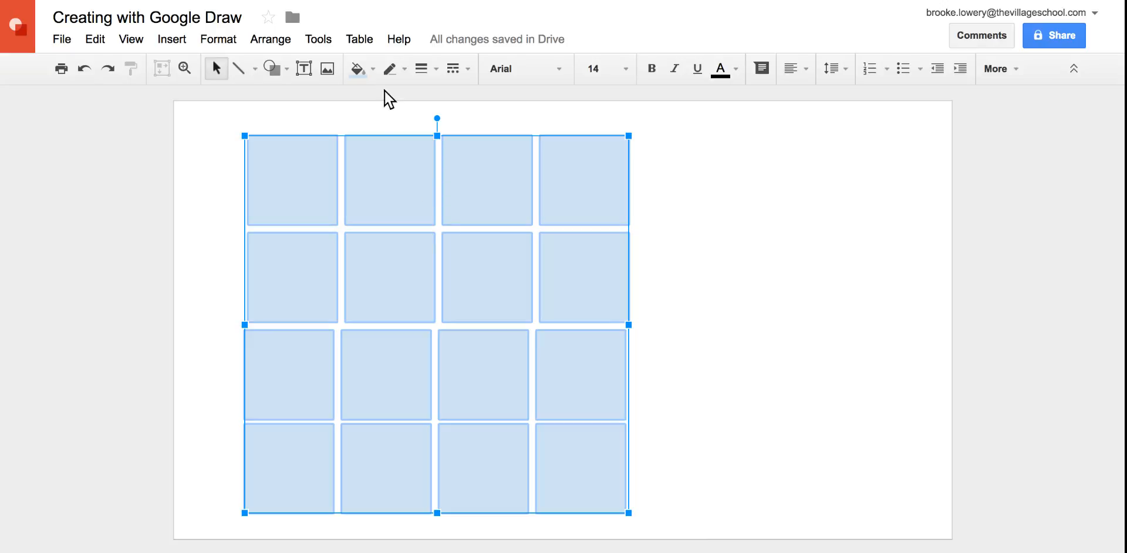
pyautogui.click(285, 39)
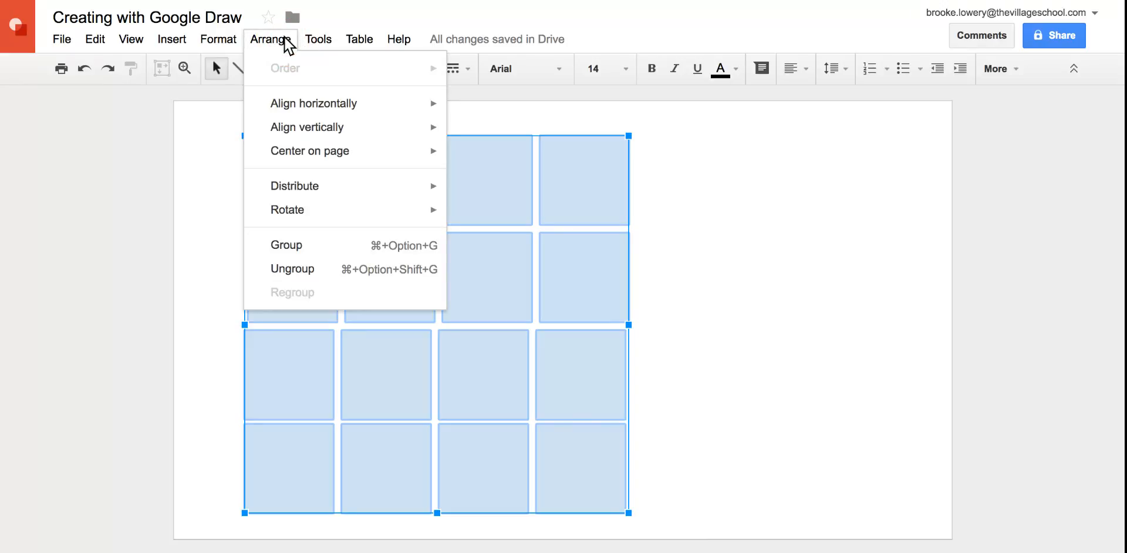
pyautogui.moveTo(312, 186)
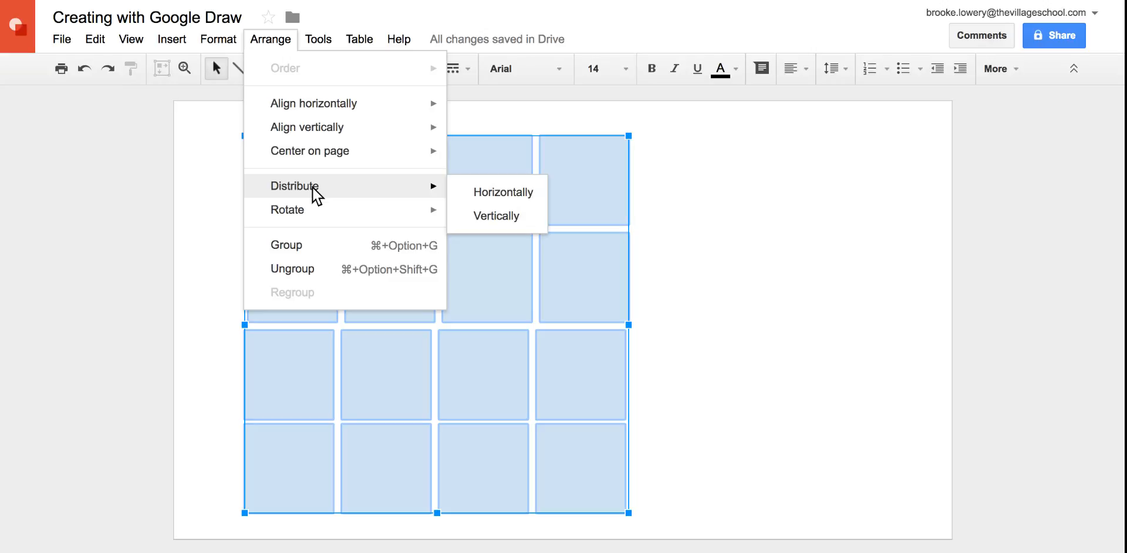
pyautogui.click(492, 216)
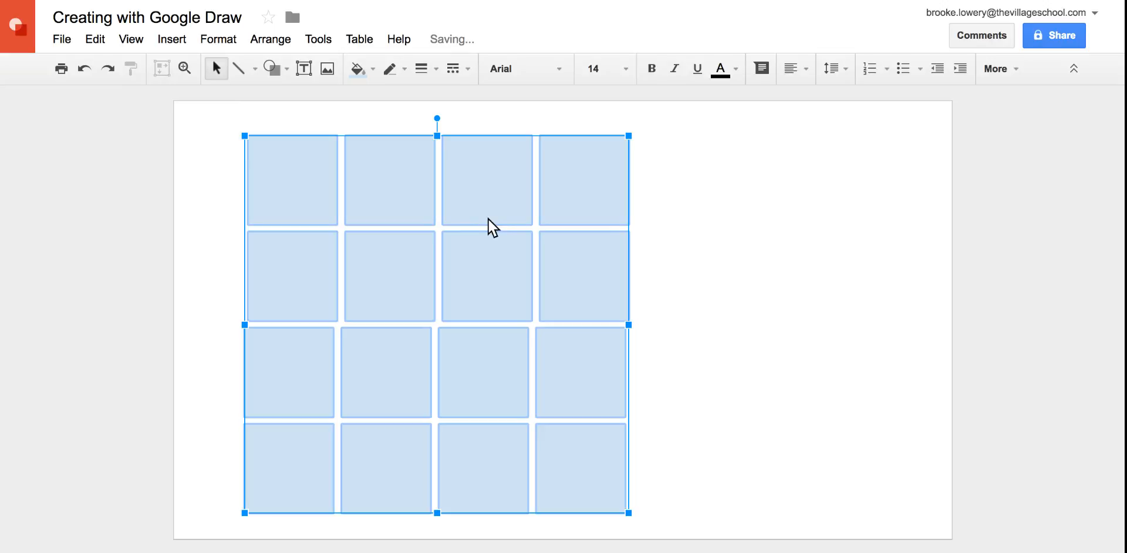
# Align the four selected rows horizontally to their center and deselect them
pyautogui.click(288, 42)
pyautogui.moveTo(301, 105)
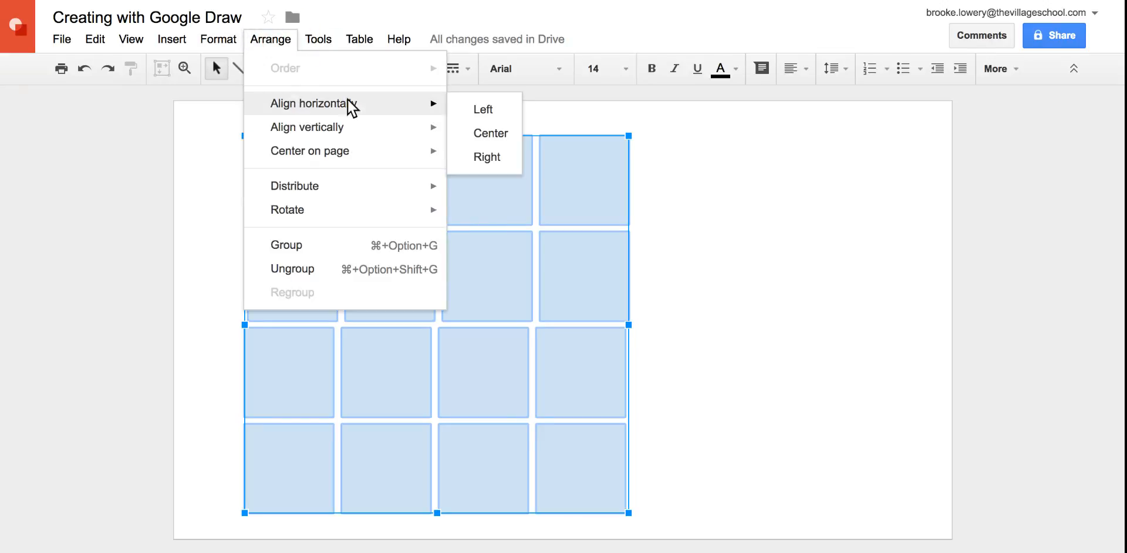
pyautogui.click(473, 135)
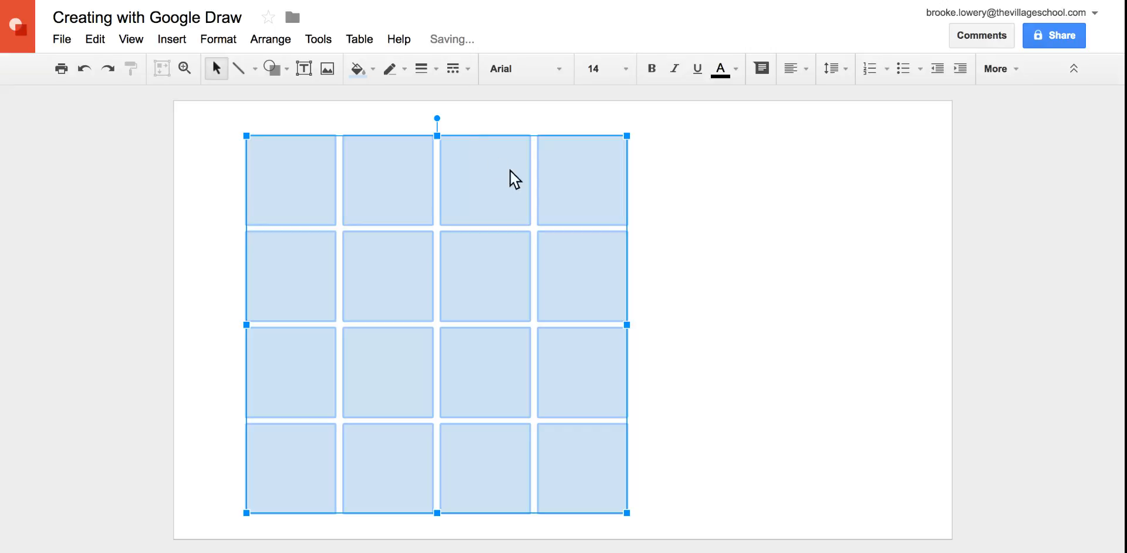
pyautogui.click(685, 293)
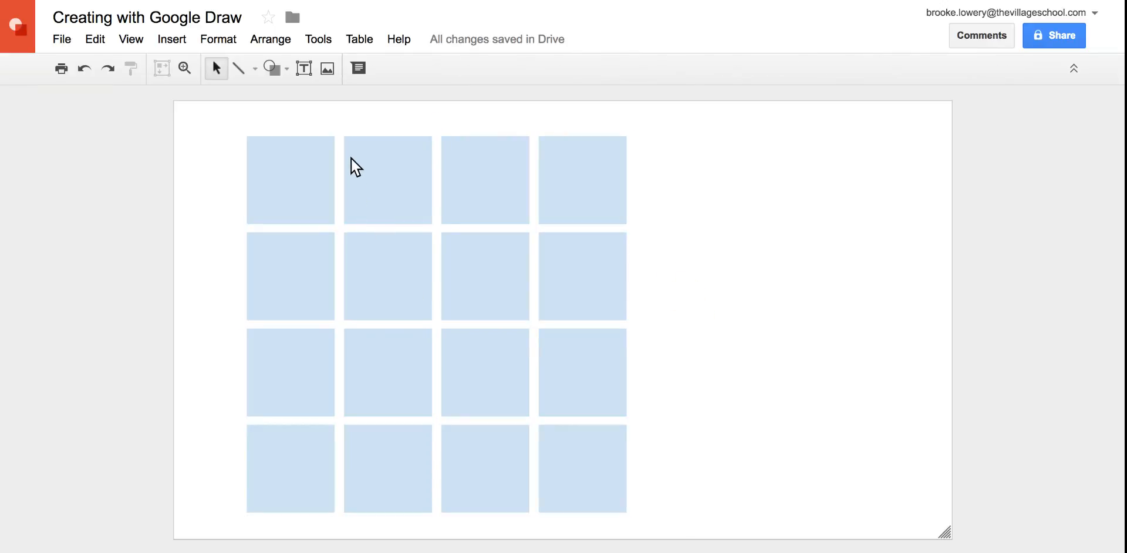